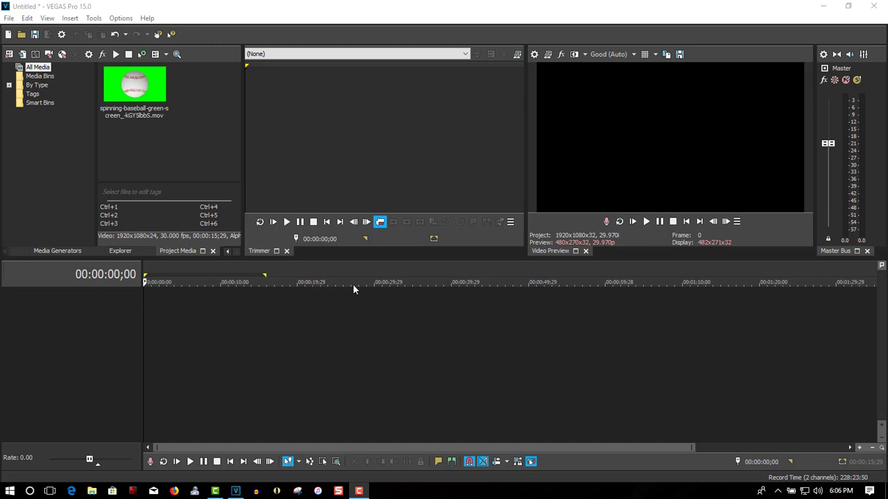
- Place the baseball clip at the timeline start, match the project to its 30 fps settings, and open Event FX
drag(142, 97, 147, 317)
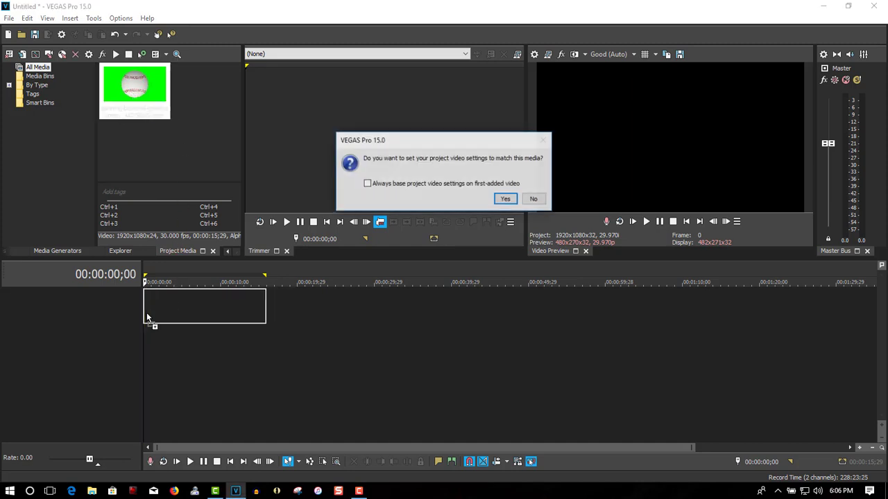
click(503, 199)
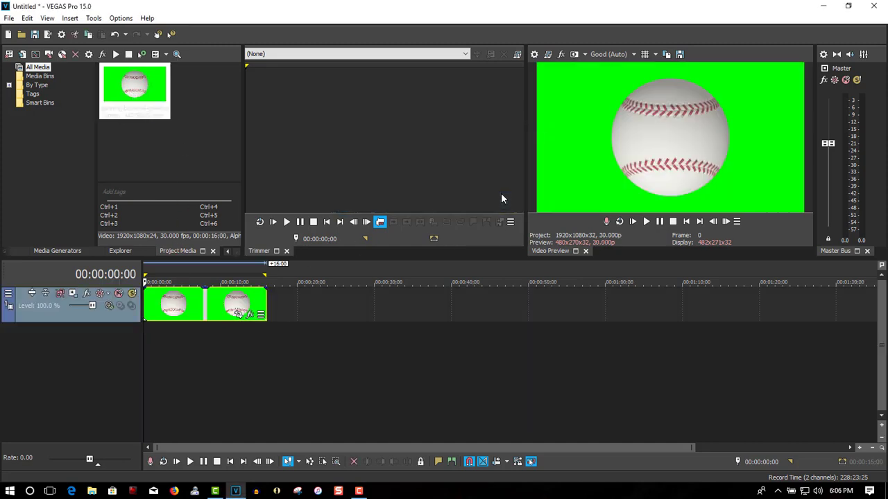
click(251, 315)
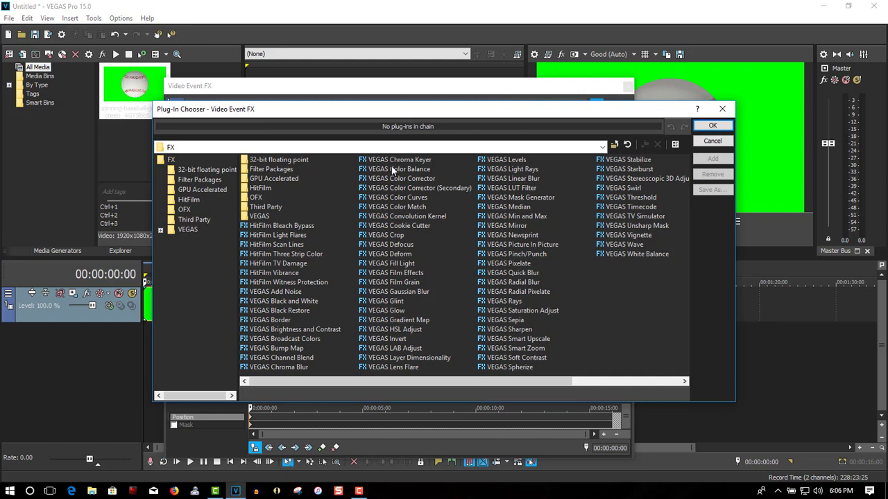
- Apply VEGAS Chroma Keyer to the baseball clip, sampling the green background (120, 1.0, 1.0) as key colour
click(392, 161)
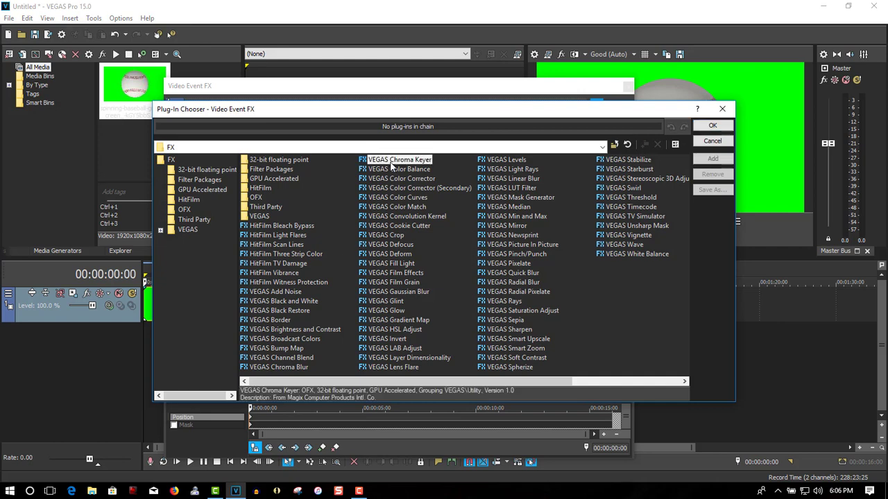
click(719, 130)
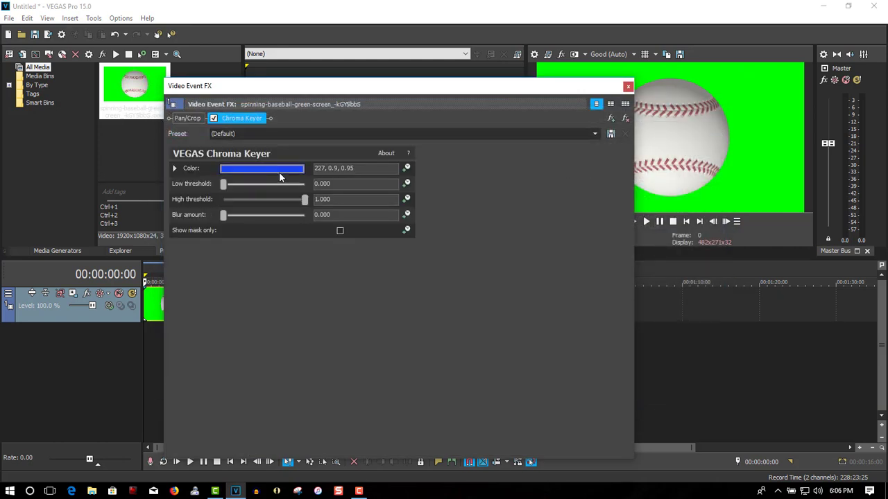
click(279, 172)
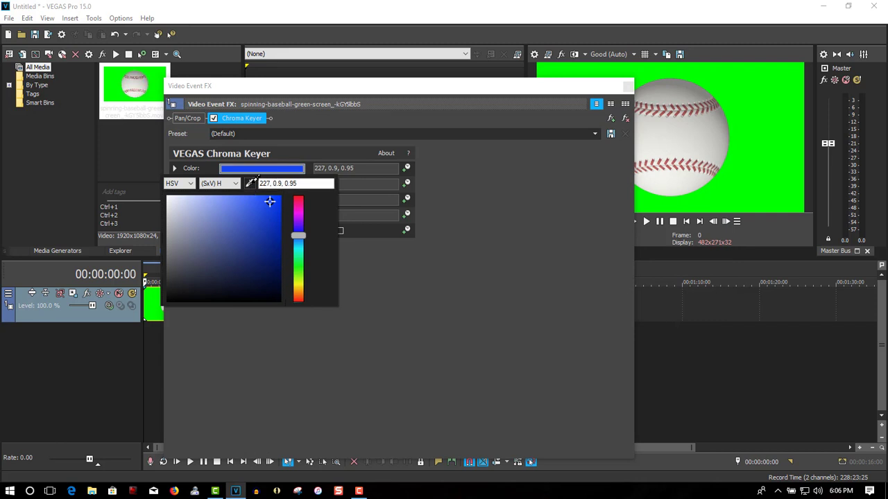
click(250, 184)
click(770, 90)
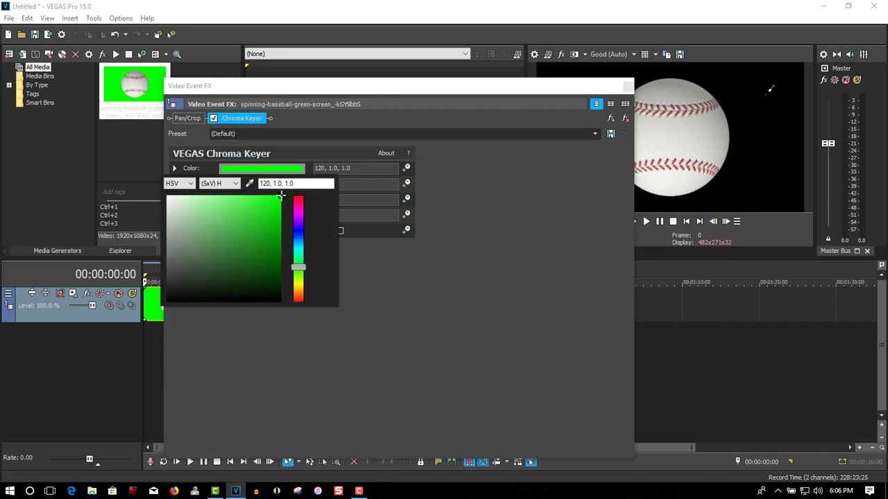
click(628, 88)
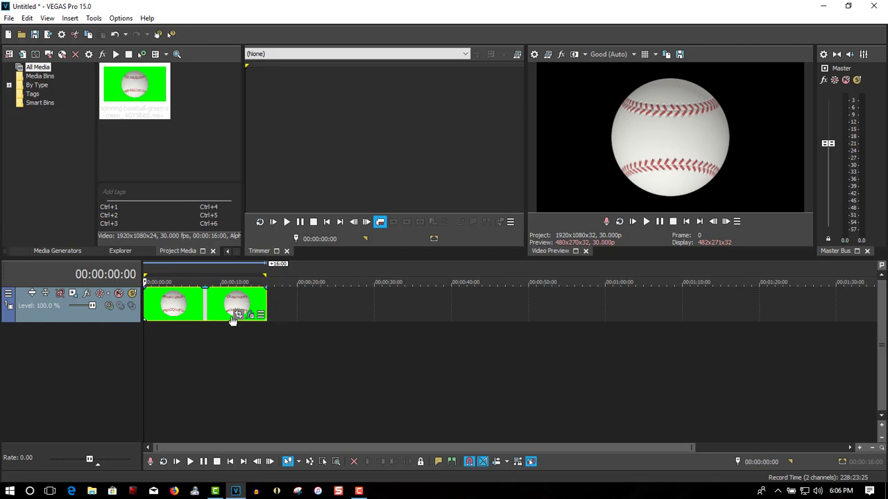
- Set a loop region spanning the baseball clip's full length
click(195, 310)
double_click(197, 307)
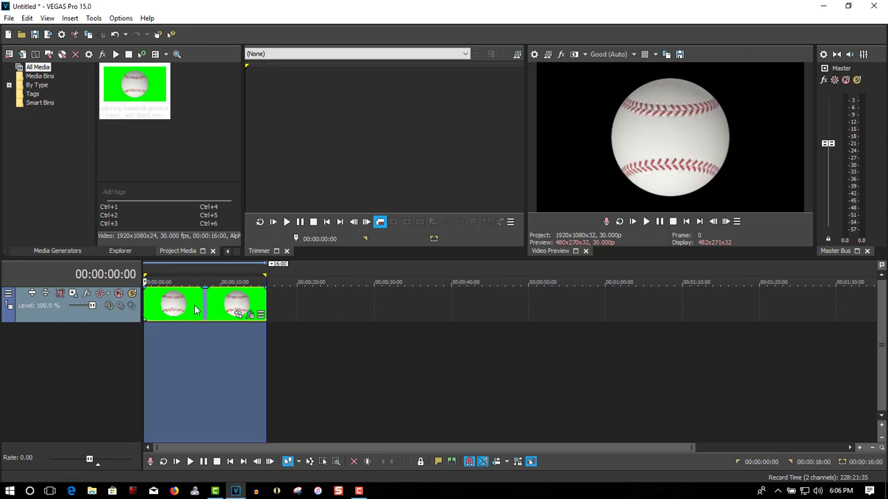
click(201, 303)
double_click(204, 297)
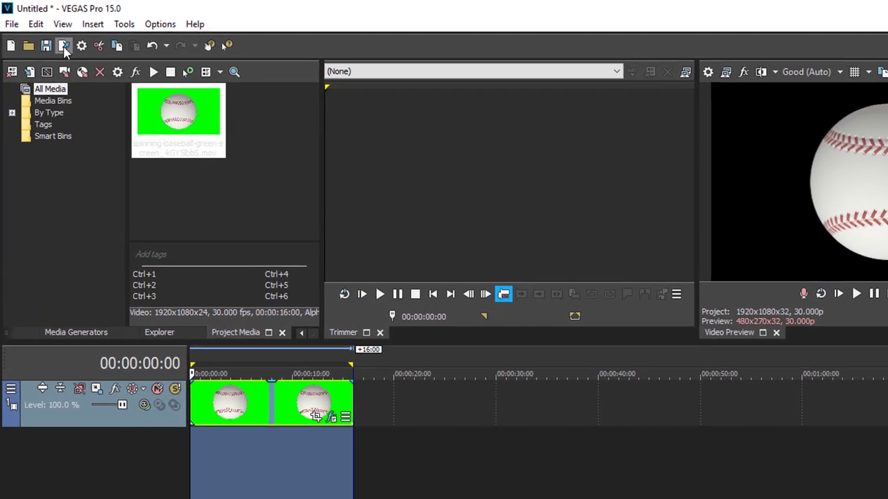
- In Render As, pick the QuickTime 7 '3 Mbps Video' template and customize it
click(50, 36)
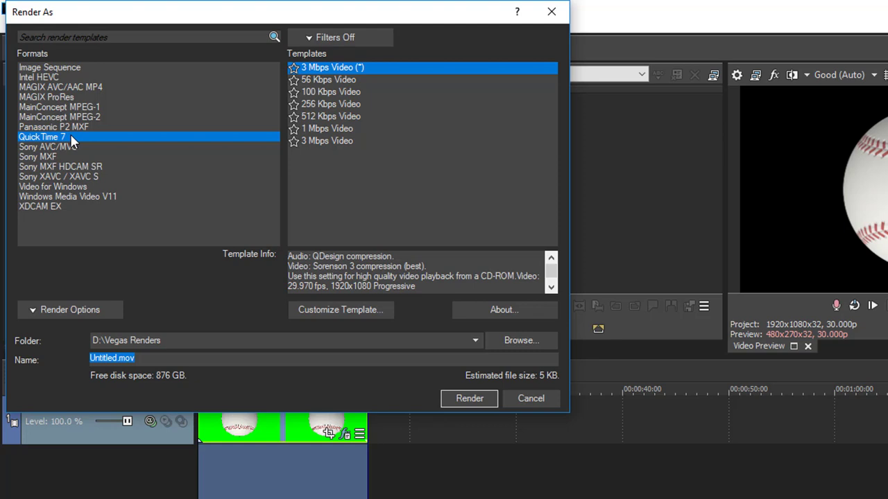
click(320, 143)
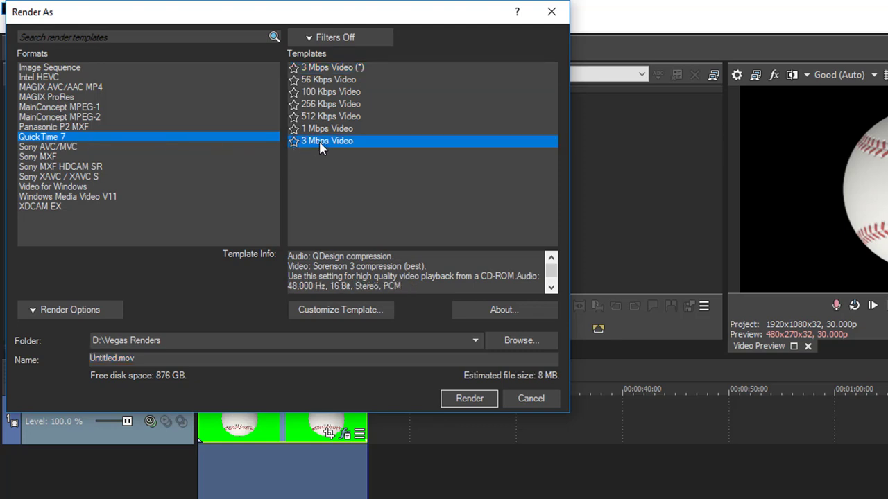
click(351, 307)
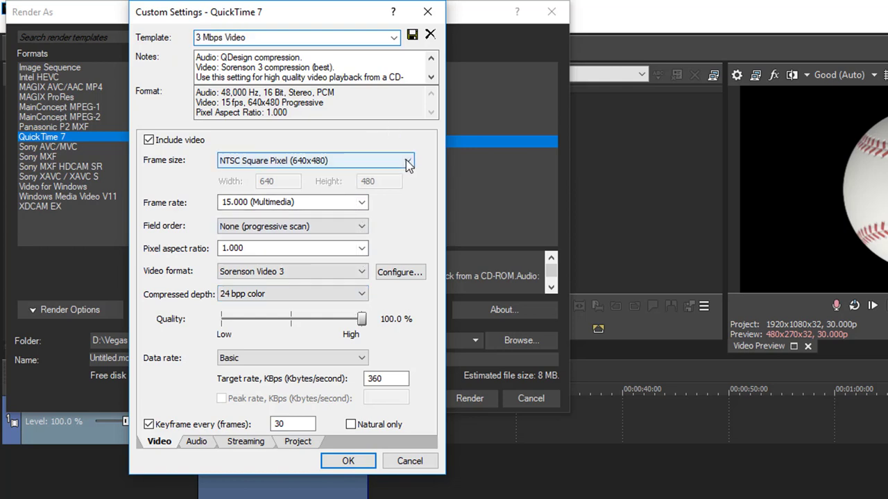
- Choose High Definition 1920x1080, 29.970 fps, PNG video format and 32 bpp colour depth in Custom Settings
click(408, 162)
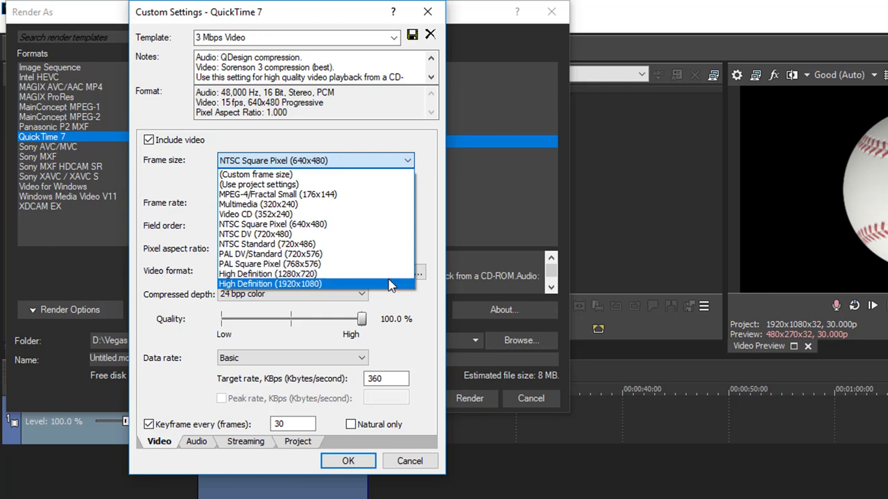
click(392, 285)
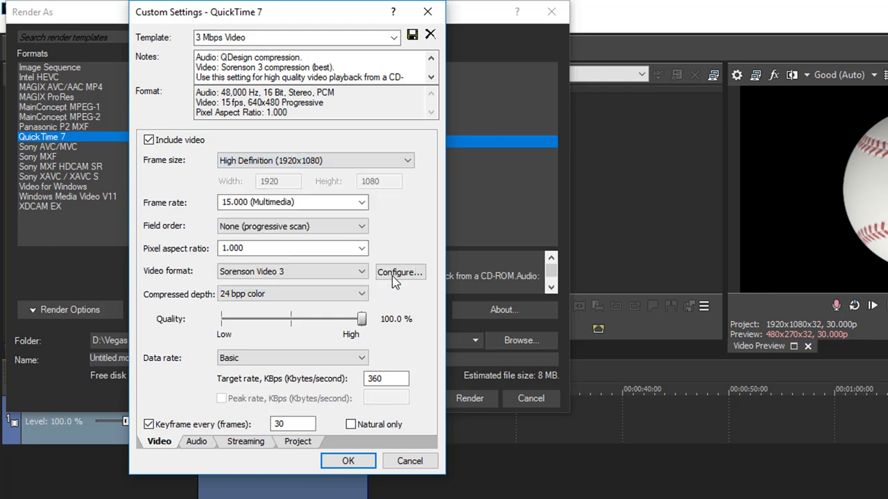
click(362, 201)
click(362, 201)
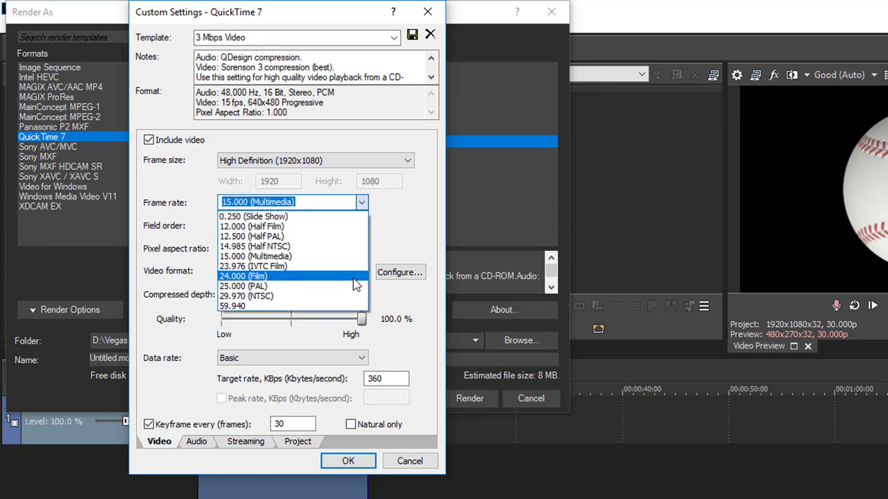
click(354, 298)
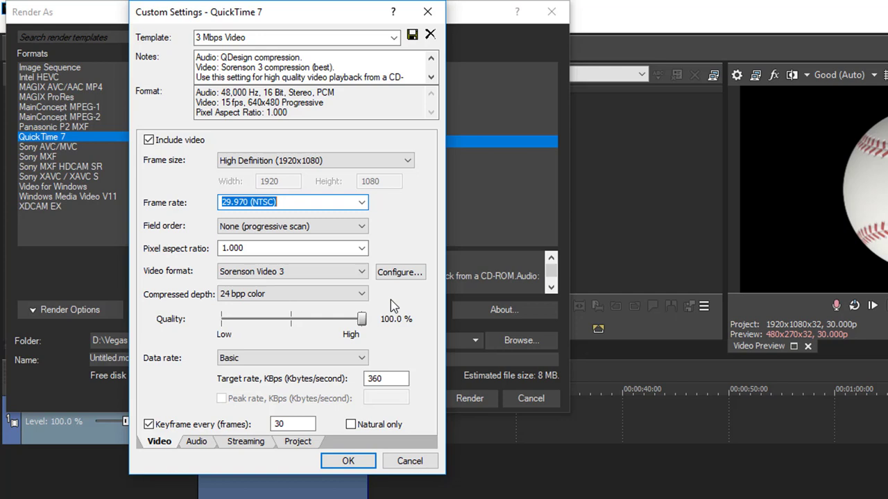
click(362, 272)
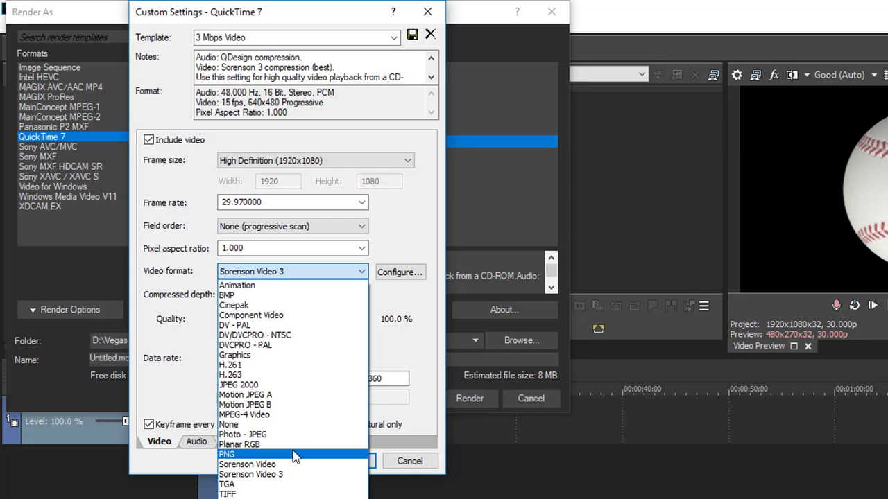
click(294, 455)
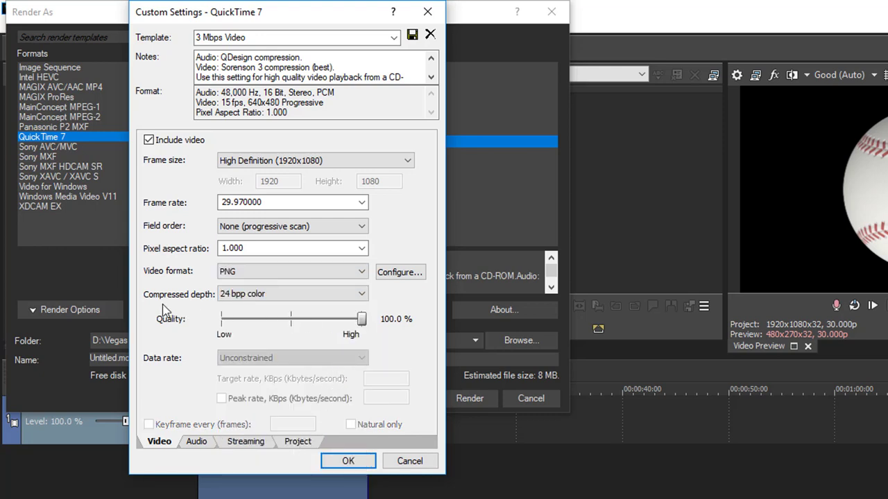
click(361, 295)
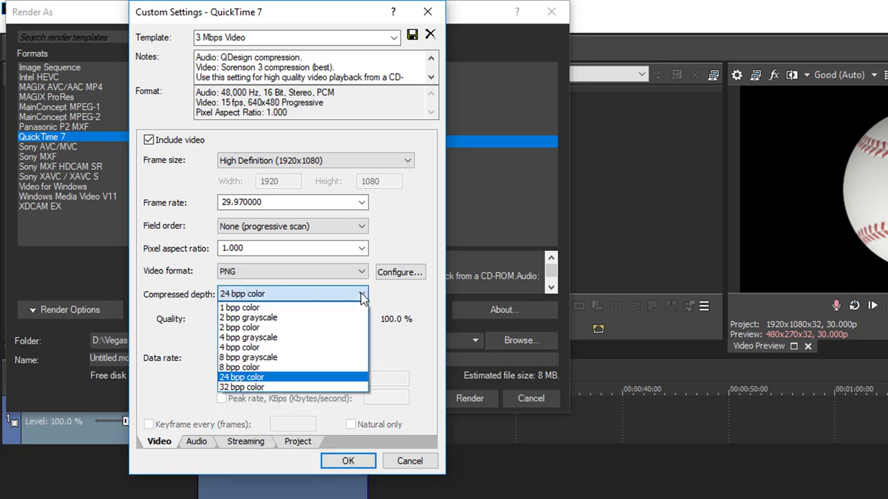
click(340, 388)
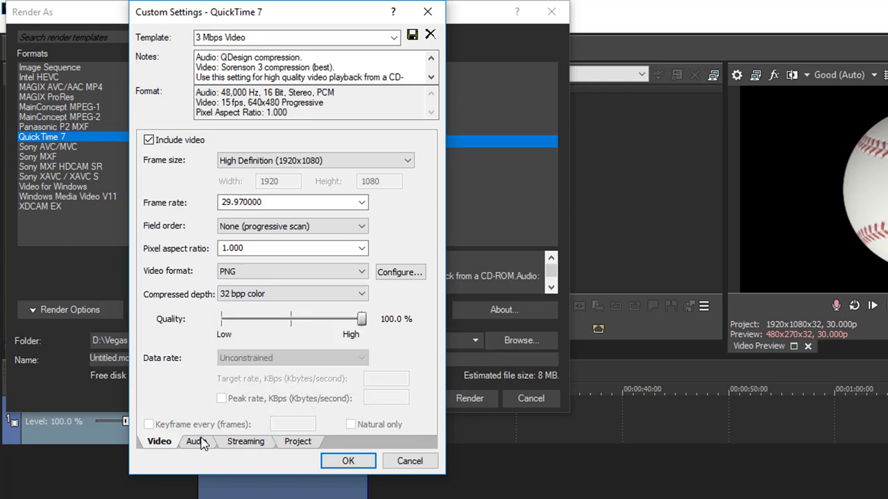
- Uncheck Include audio, set Project video rendering quality to Best, and save the custom template
click(201, 443)
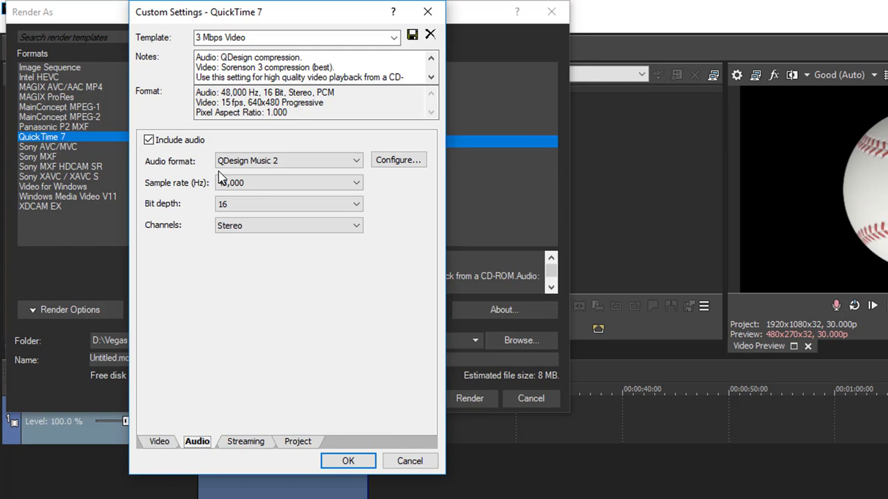
click(148, 141)
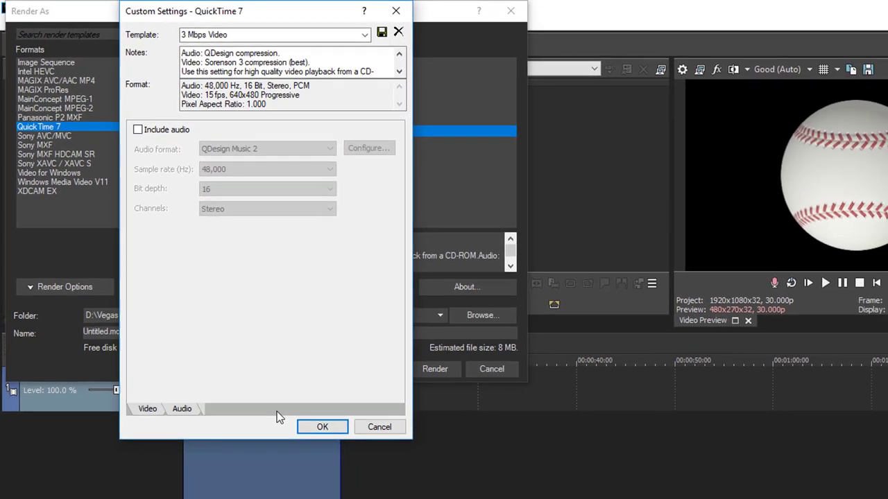
click(298, 442)
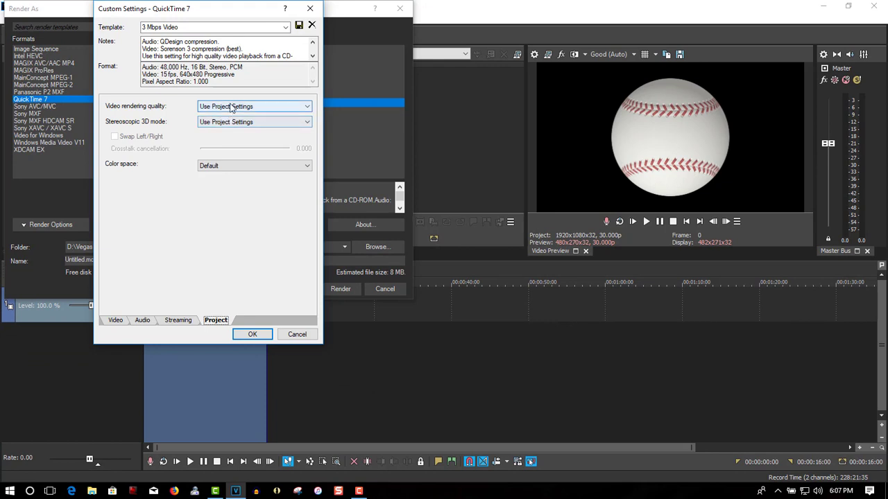
click(231, 106)
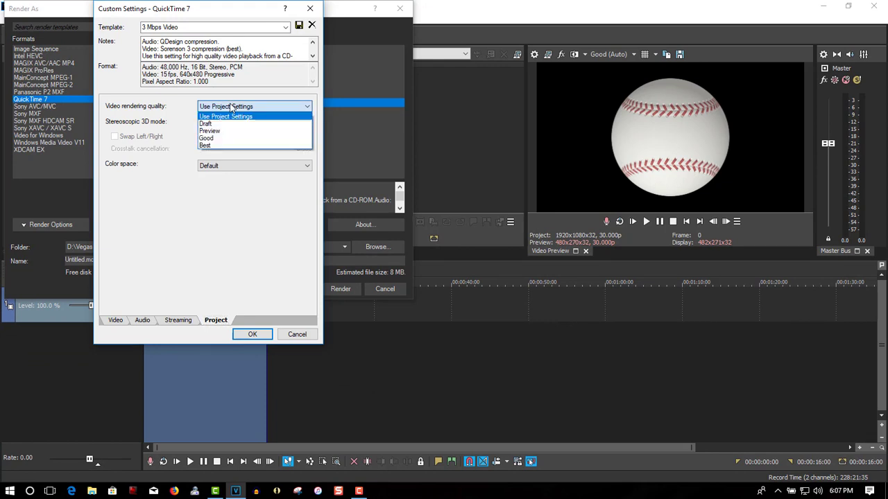
click(225, 146)
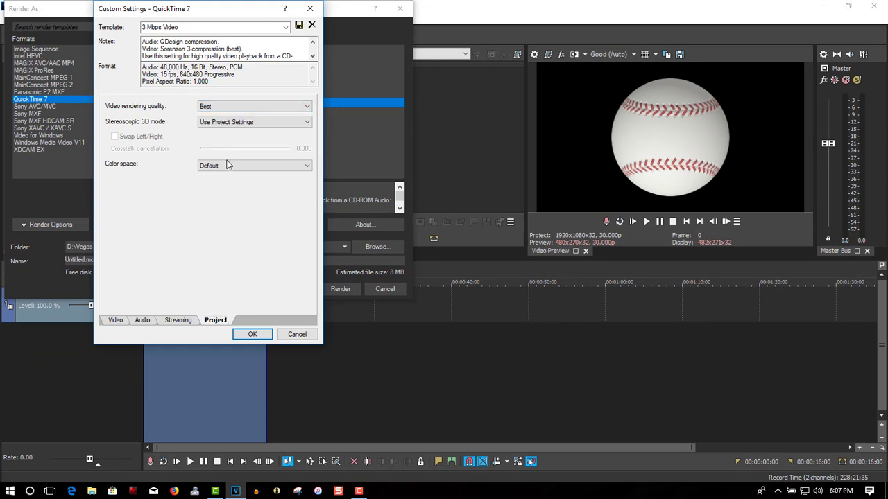
click(252, 334)
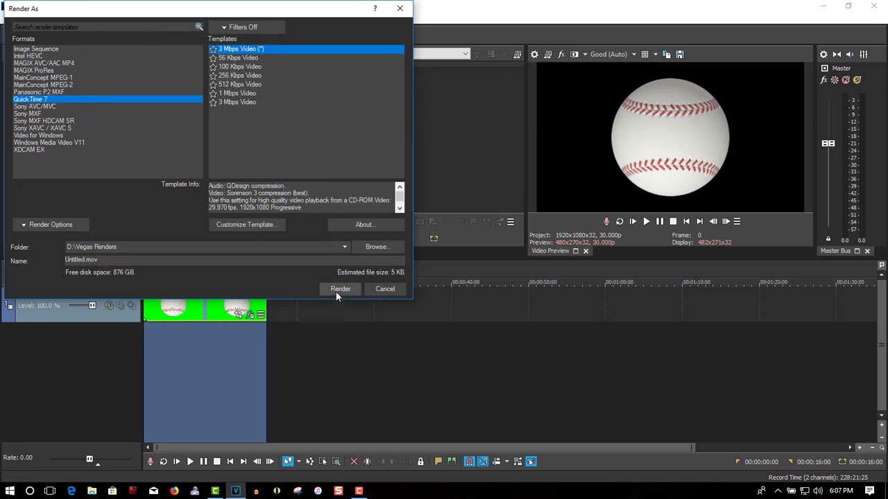
- Name the output file ball.mov and render it
double_click(143, 261)
text(ball)
click(338, 290)
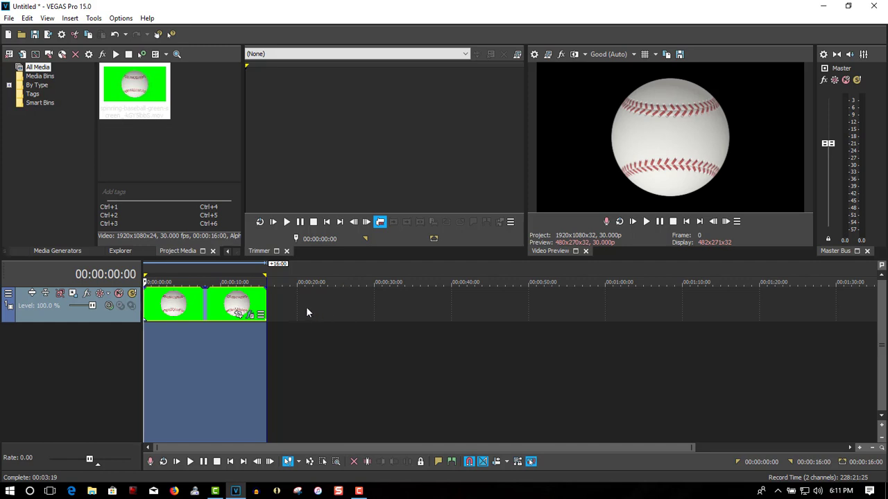
- Clear the time selection and insert a new empty video track above the baseball clip
drag(266, 277, 140, 276)
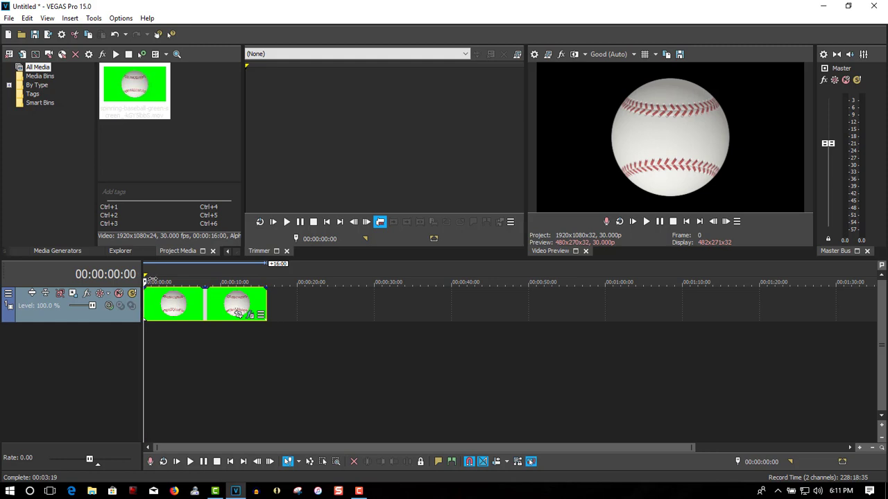
right_click(333, 311)
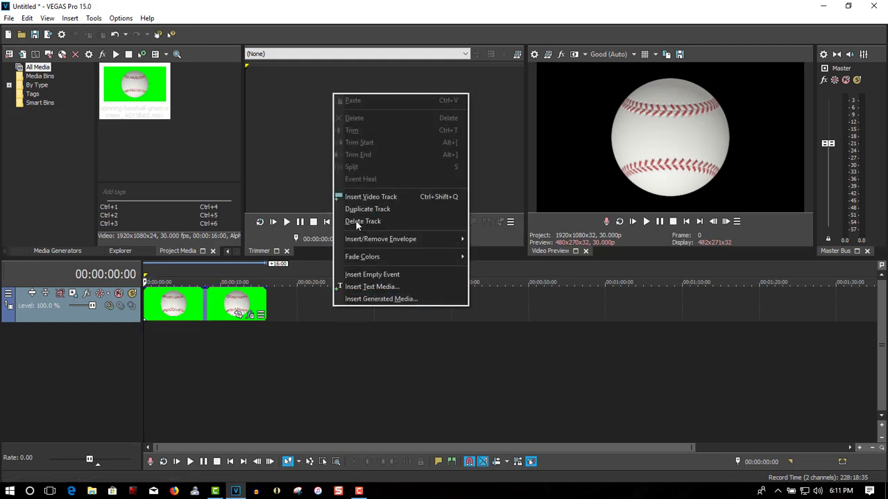
click(353, 197)
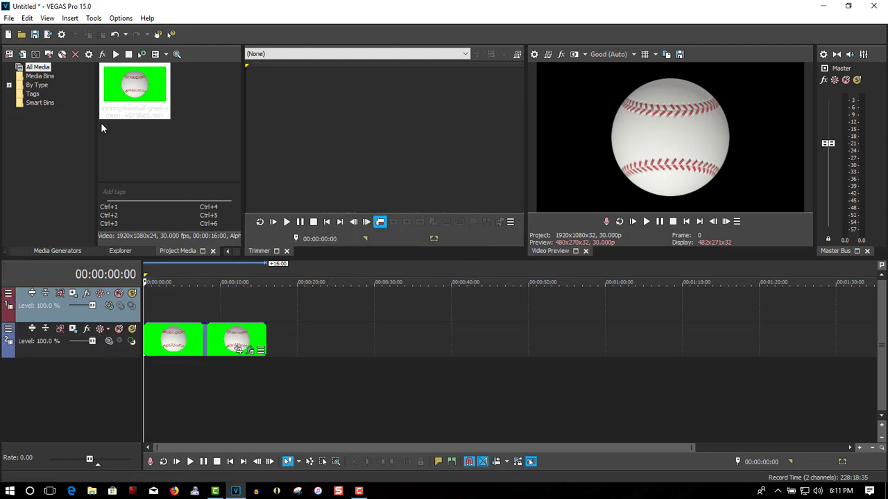
- Import ball.mov from D:\Vegas Renders into the project media
click(23, 57)
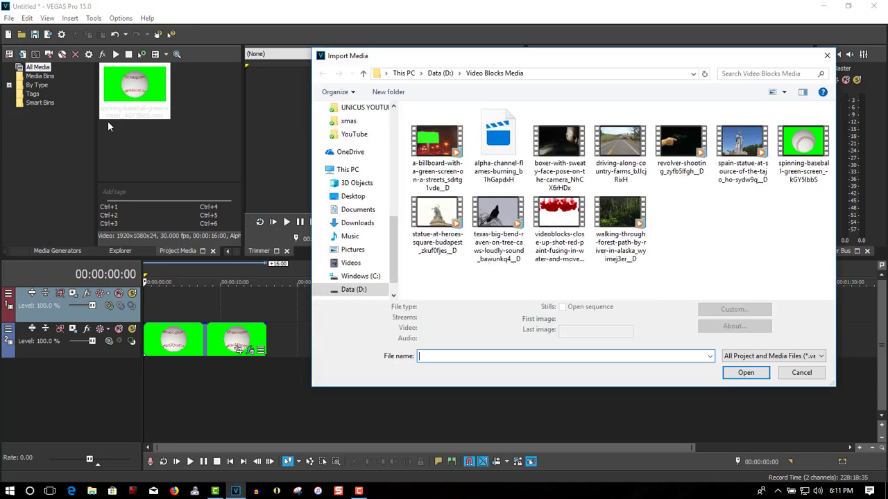
click(353, 295)
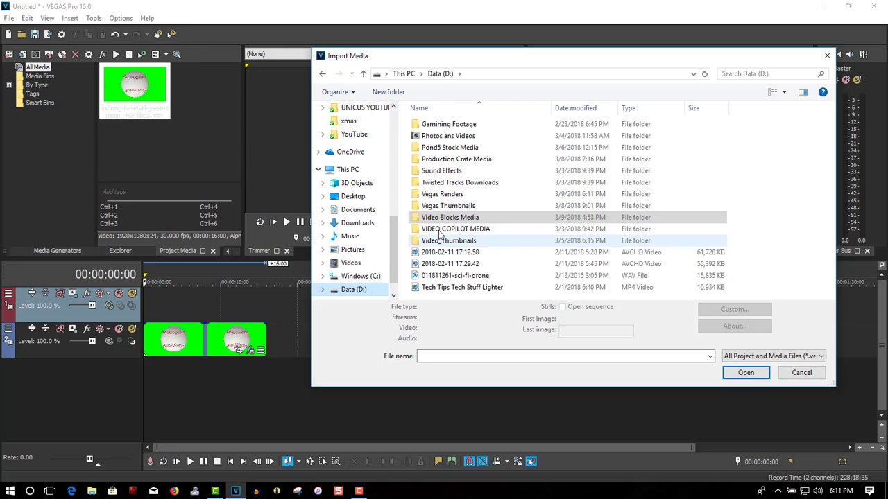
double_click(444, 196)
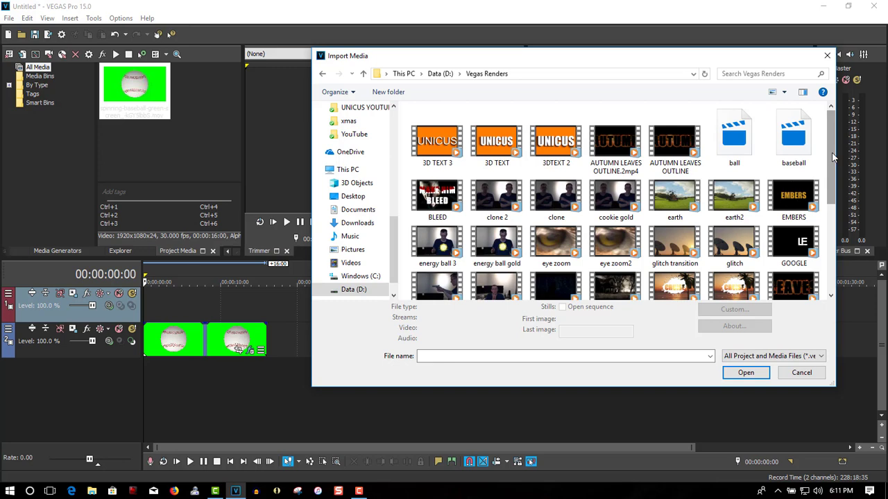
click(753, 155)
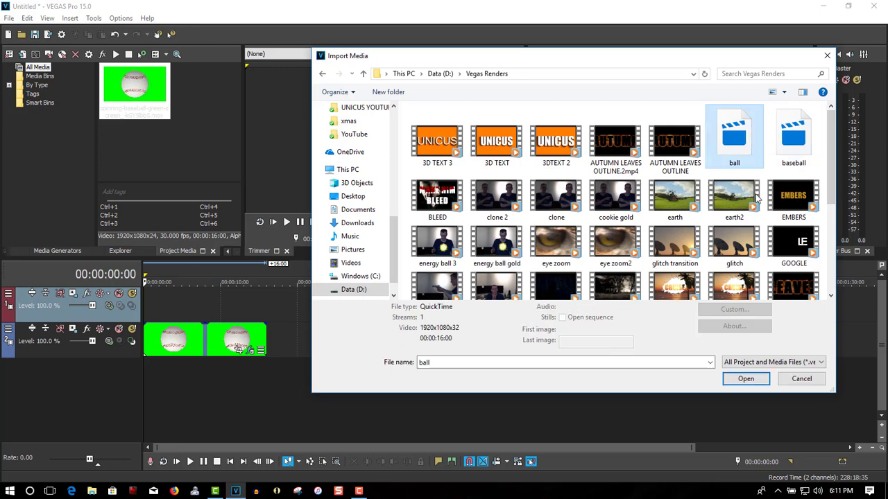
click(745, 380)
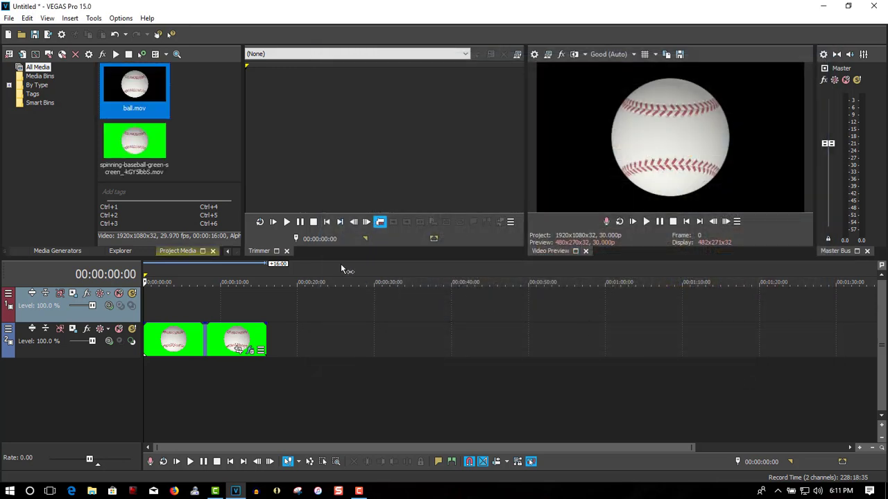
- Drop ball.mov on the top track near 20 seconds and set its media alpha channel to Straight (unmatted)
drag(135, 88, 306, 298)
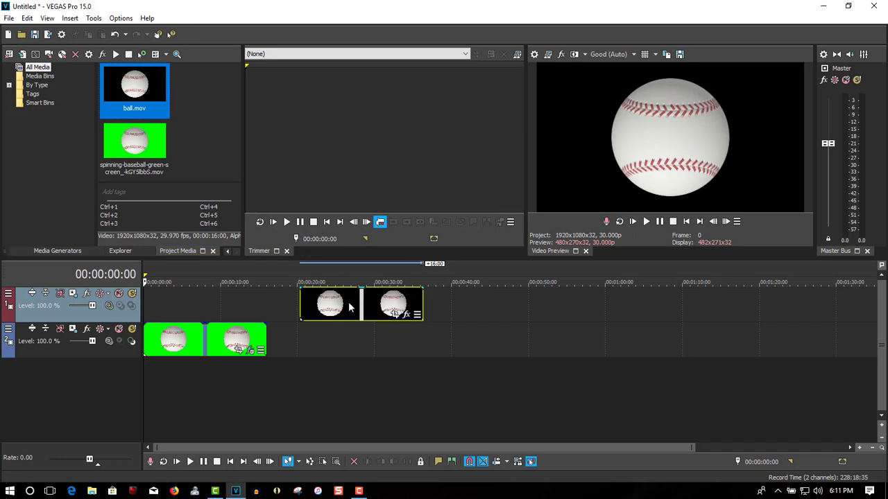
click(353, 272)
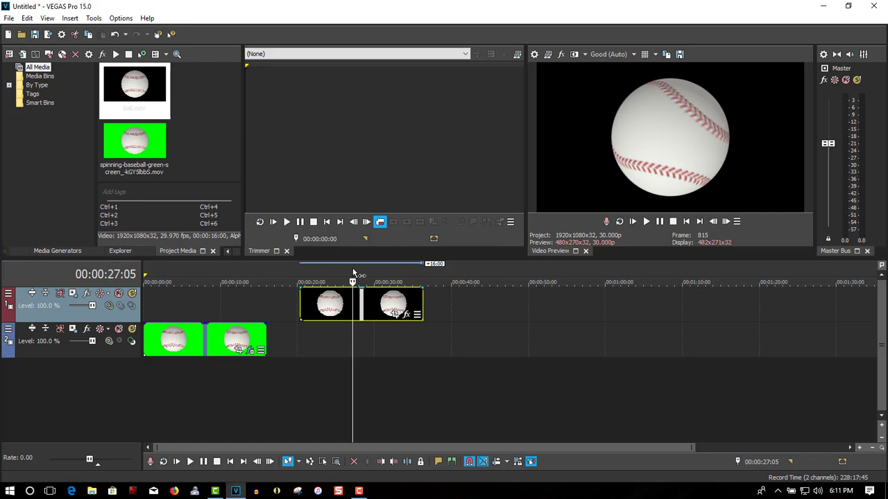
right_click(347, 314)
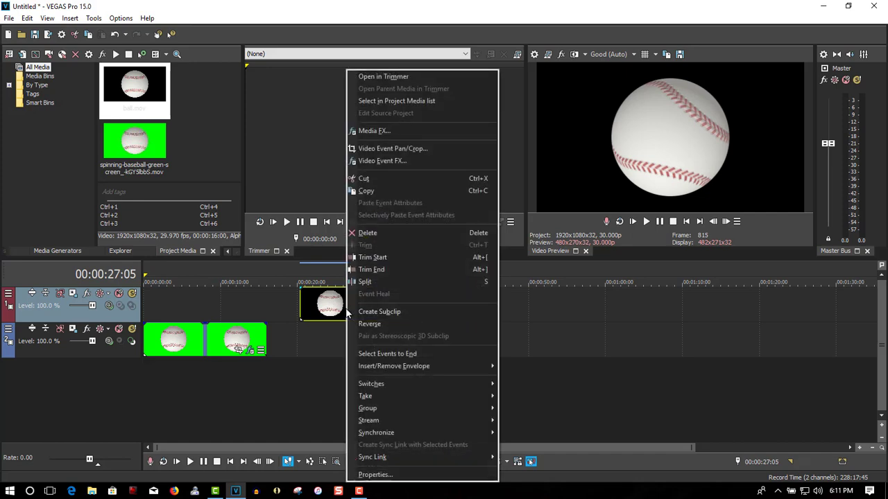
click(376, 475)
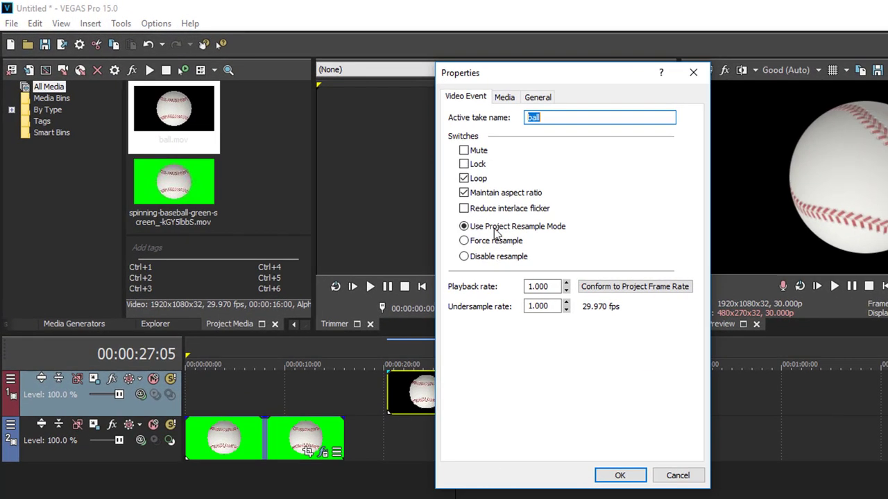
click(506, 98)
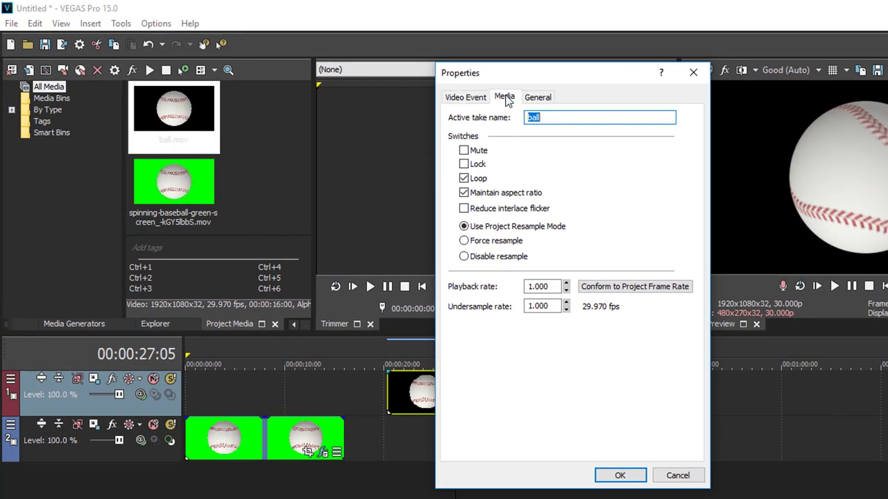
click(507, 99)
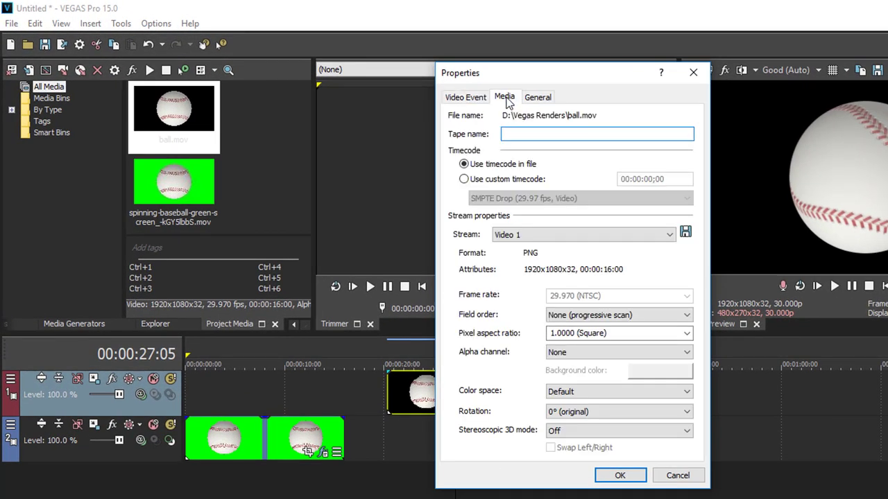
click(601, 350)
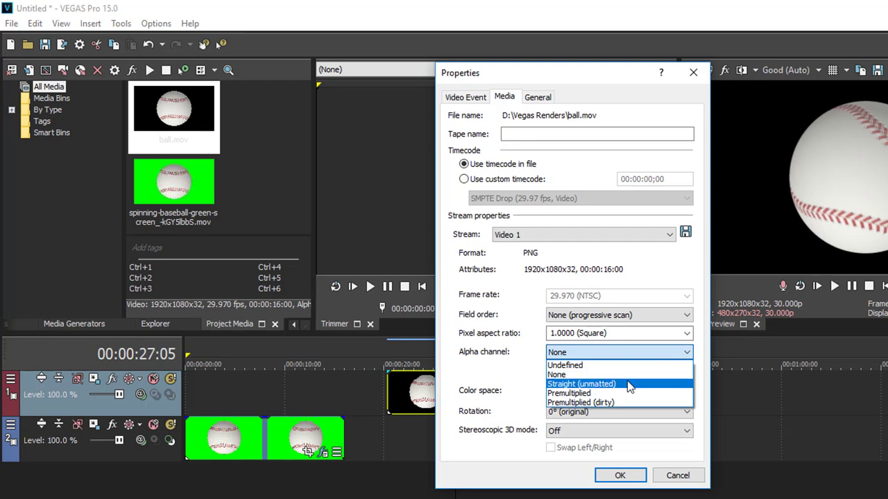
click(629, 384)
click(621, 477)
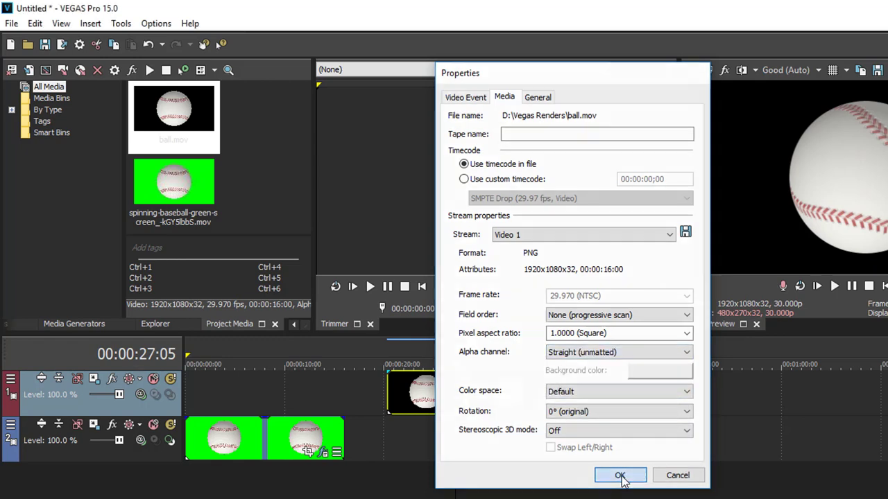